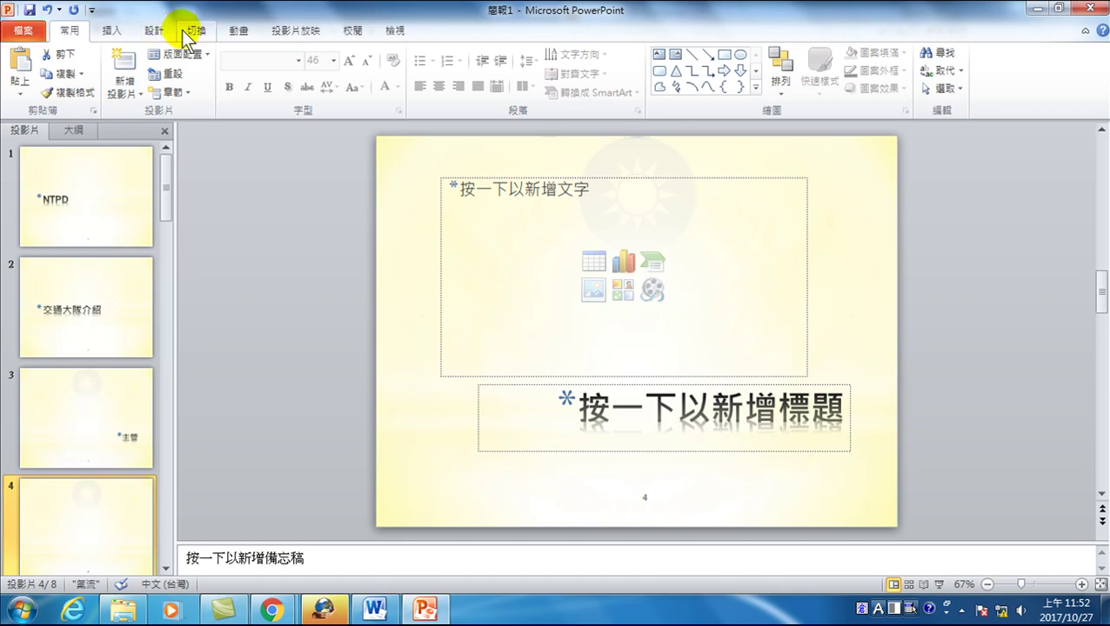
Switch to Slide Master view from the View tab and drop down the Themes list
{"action": "left_click", "coordinate": [394, 30]}
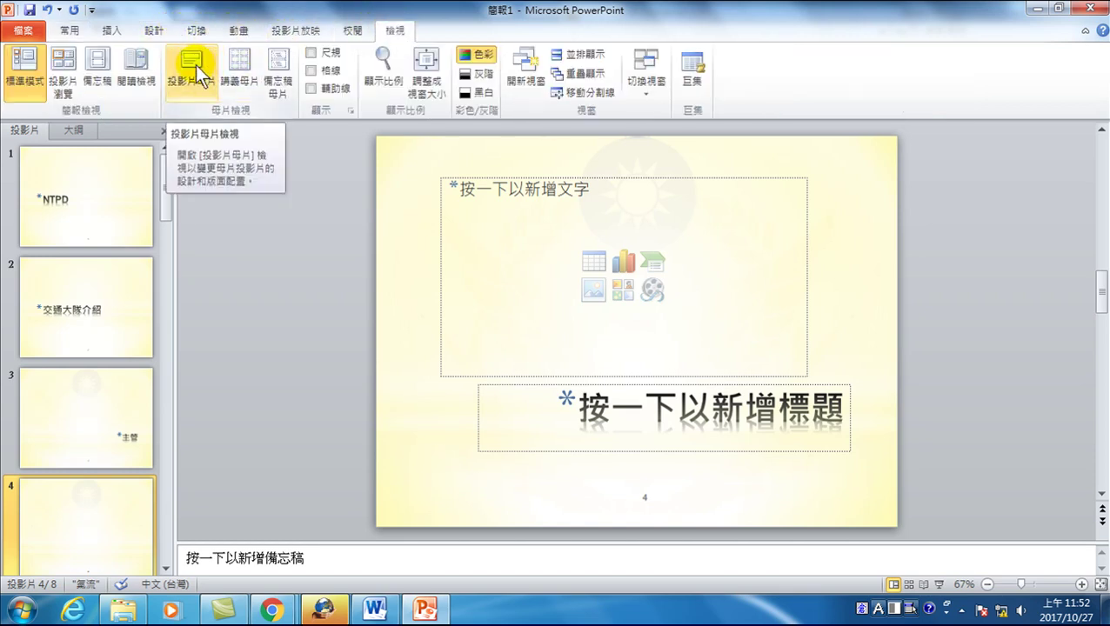
{"action": "left_click", "coordinate": [195, 65]}
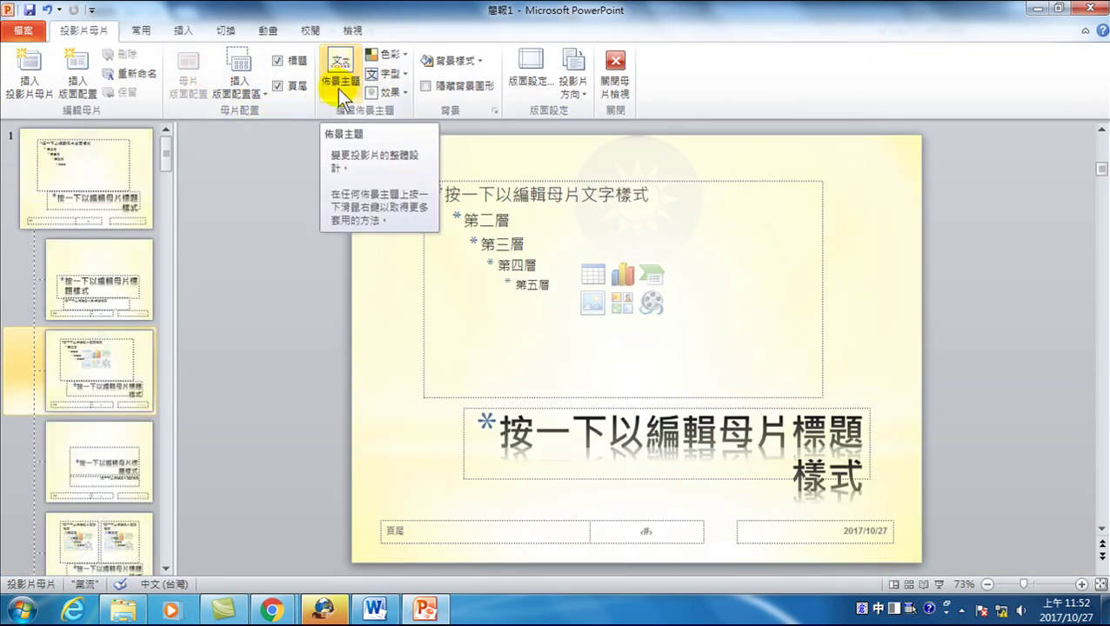
{"action": "left_click", "coordinate": [337, 89]}
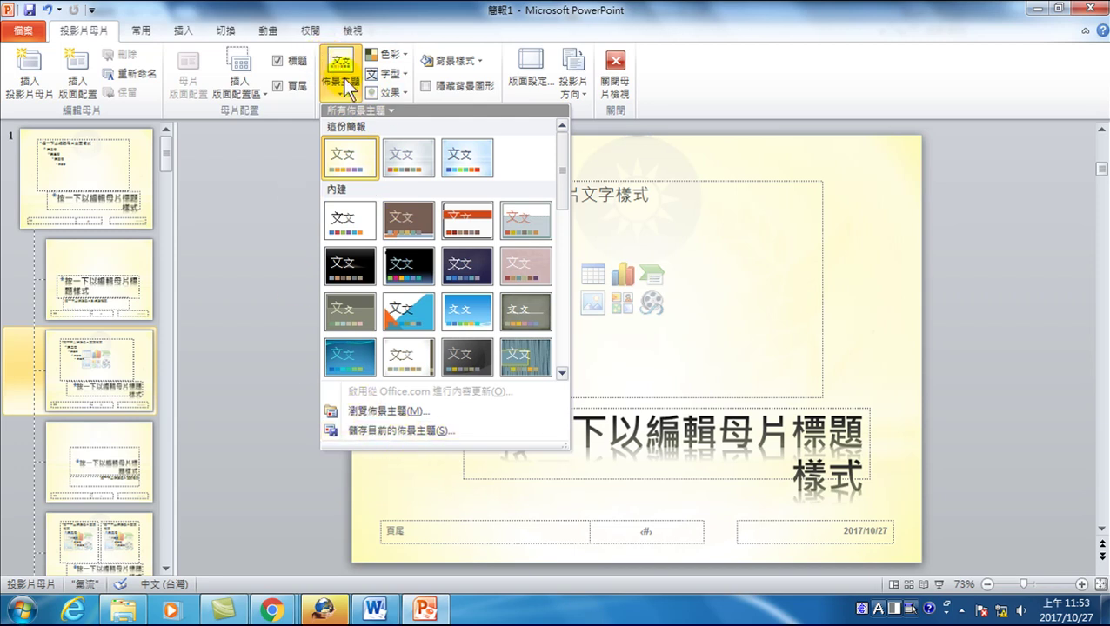
Start Save Current Theme, change the name's date to 20171027, and browse to D:\20171025-NTPD-Office 整合\範例
{"action": "left_click", "coordinate": [368, 428]}
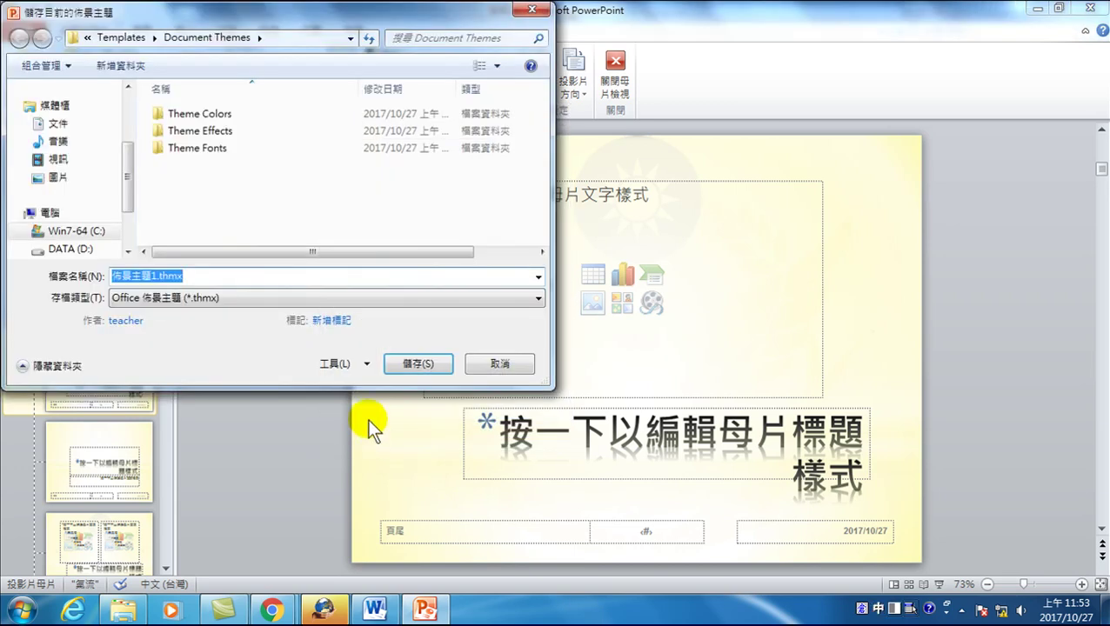
{"action": "left_click_drag", "start_coordinate": [129, 193], "coordinate": [127, 254]}
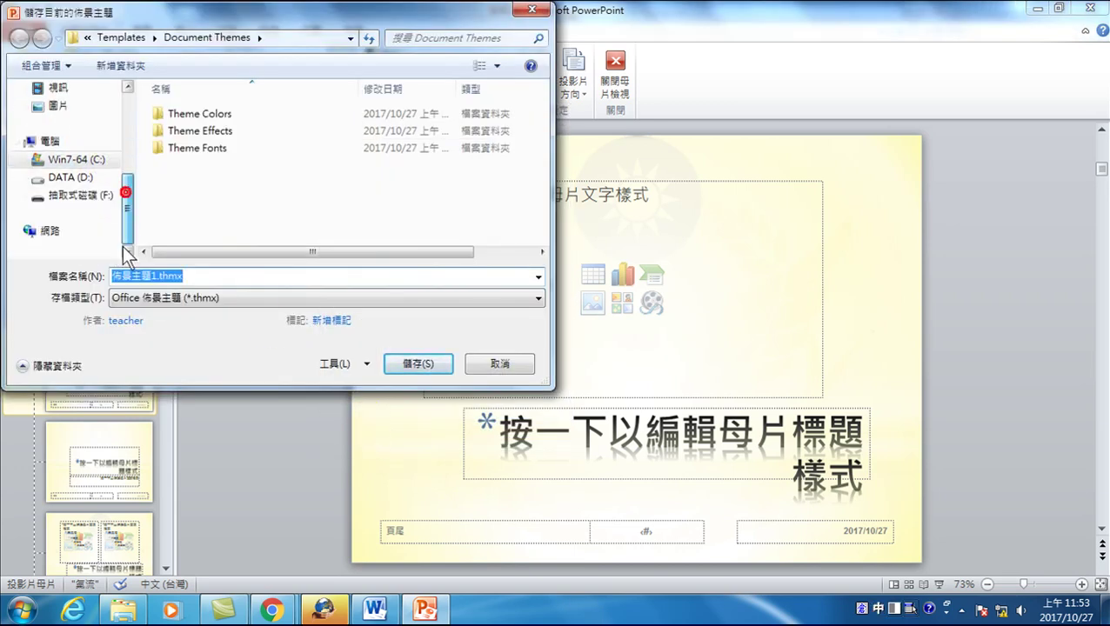
{"action": "left_click", "coordinate": [81, 177]}
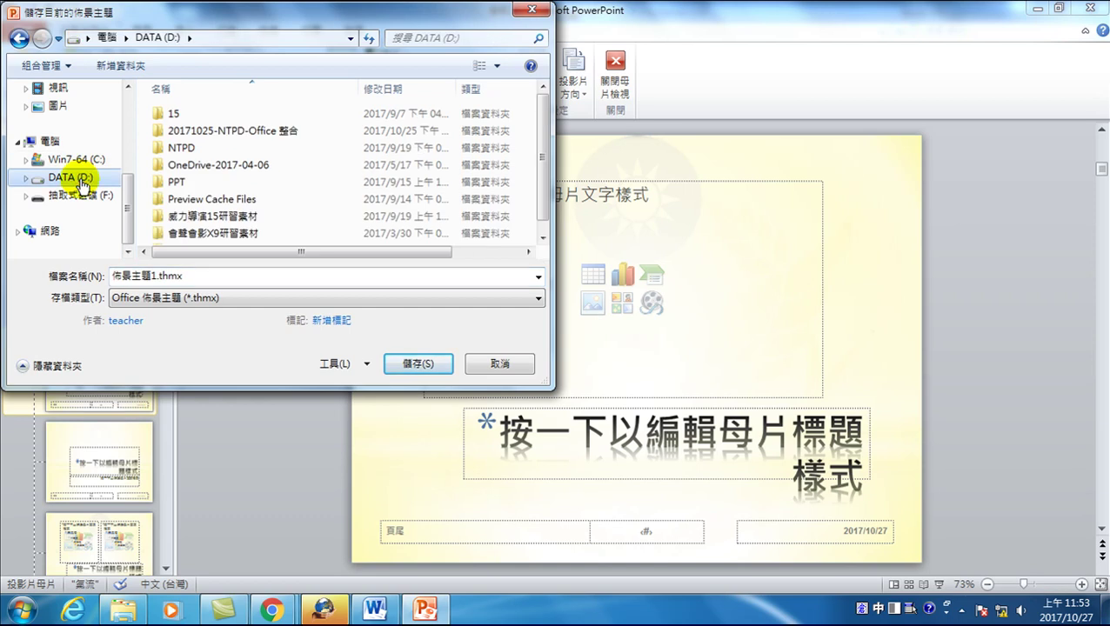
{"action": "double_click", "coordinate": [251, 131]}
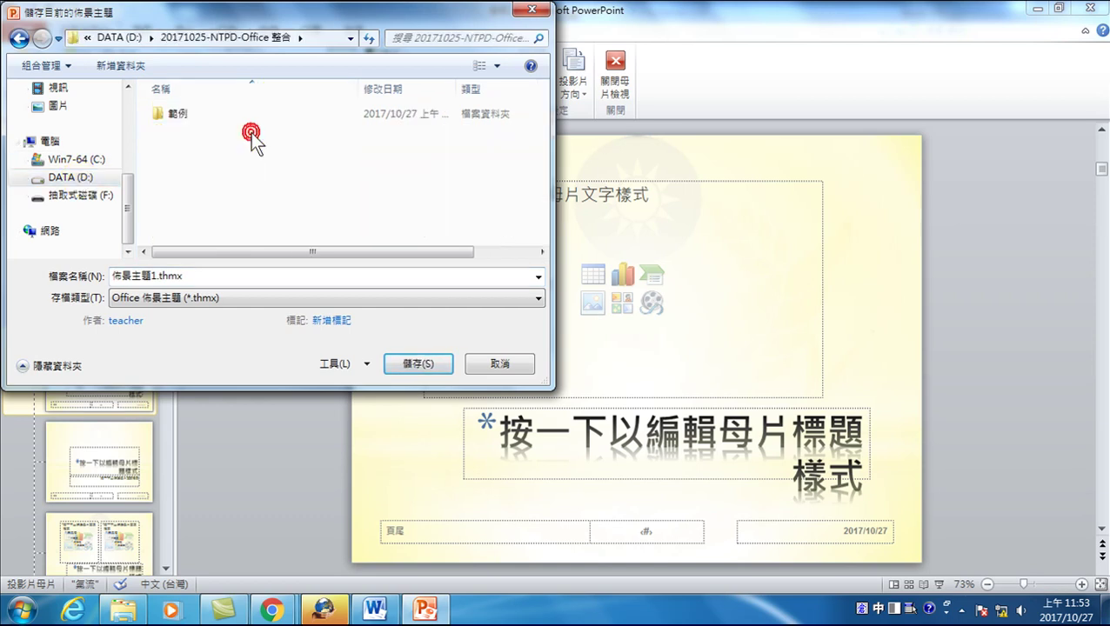
{"action": "left_click", "coordinate": [157, 276]}
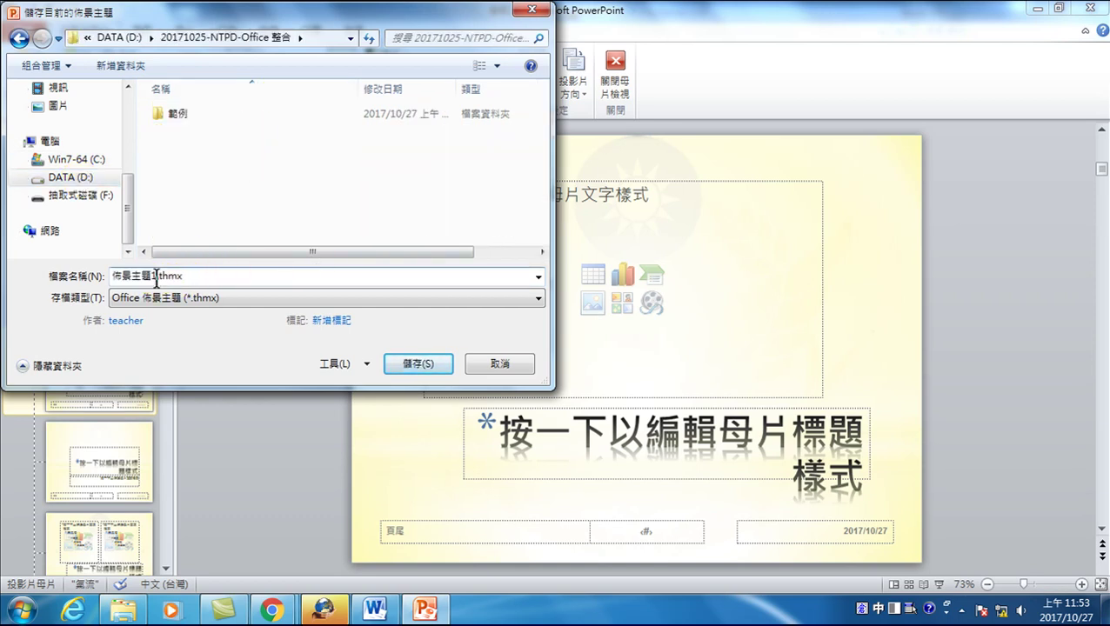
{"action": "key", "text": "Delete"}
{"action": "type", "text": "20171027"}
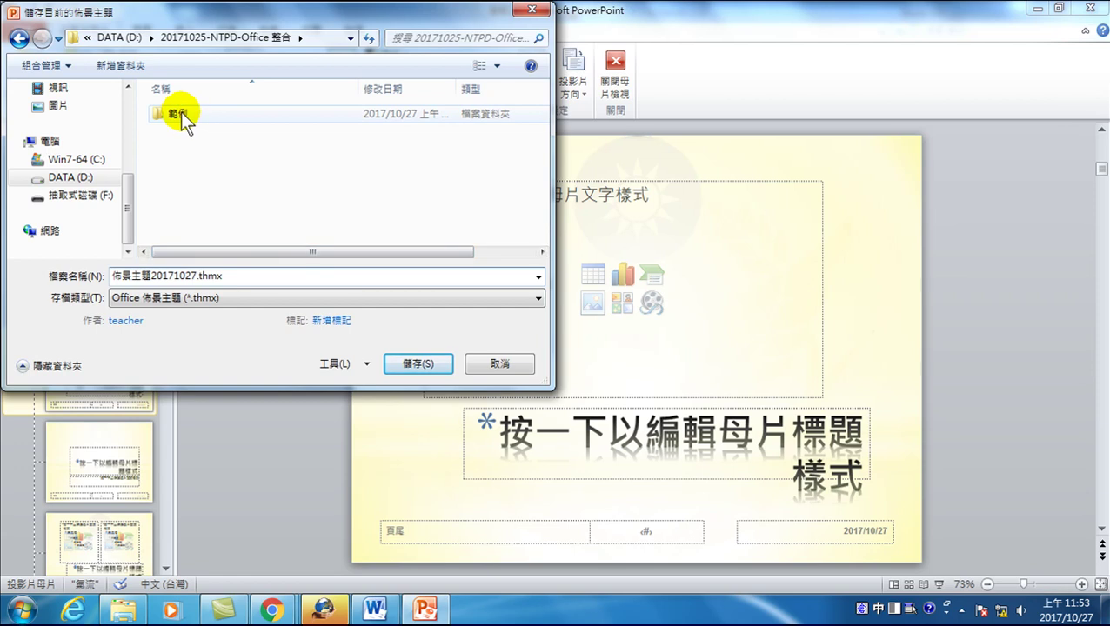
{"action": "double_click", "coordinate": [177, 114]}
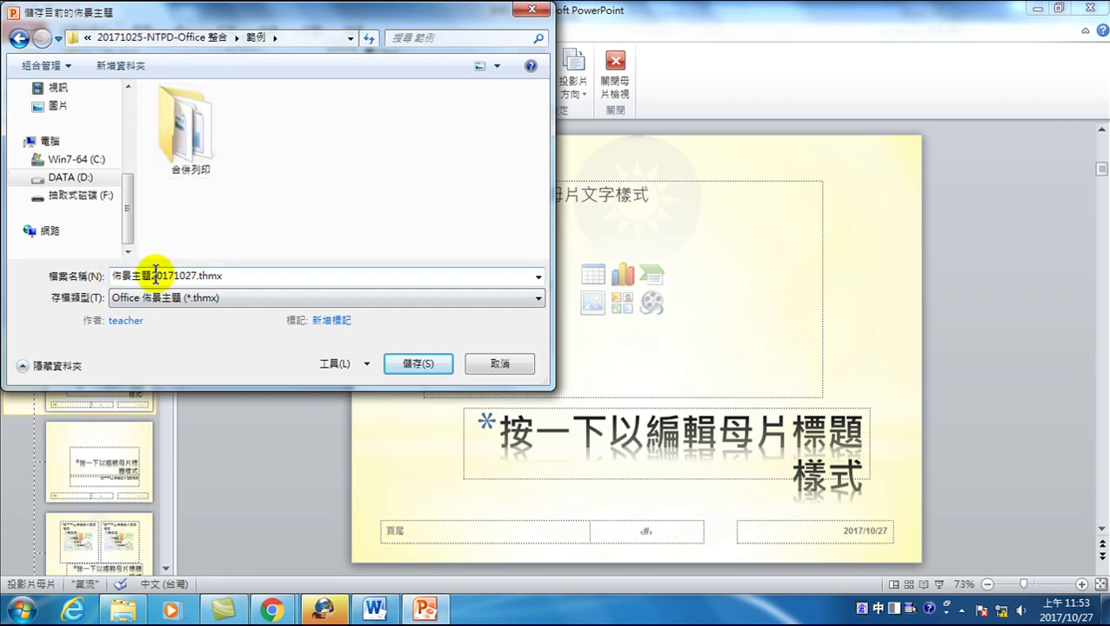
Name the theme ppt佈景主題20171027.thmx and save it in the 範例 folder
{"action": "double_click", "coordinate": [114, 275]}
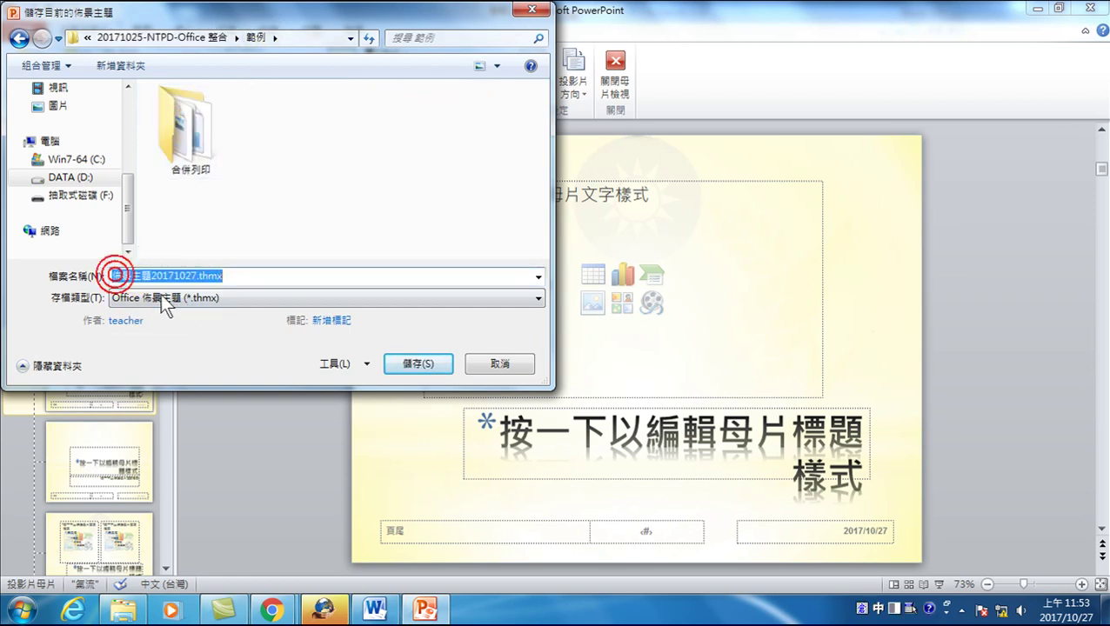
{"action": "left_click", "coordinate": [116, 276]}
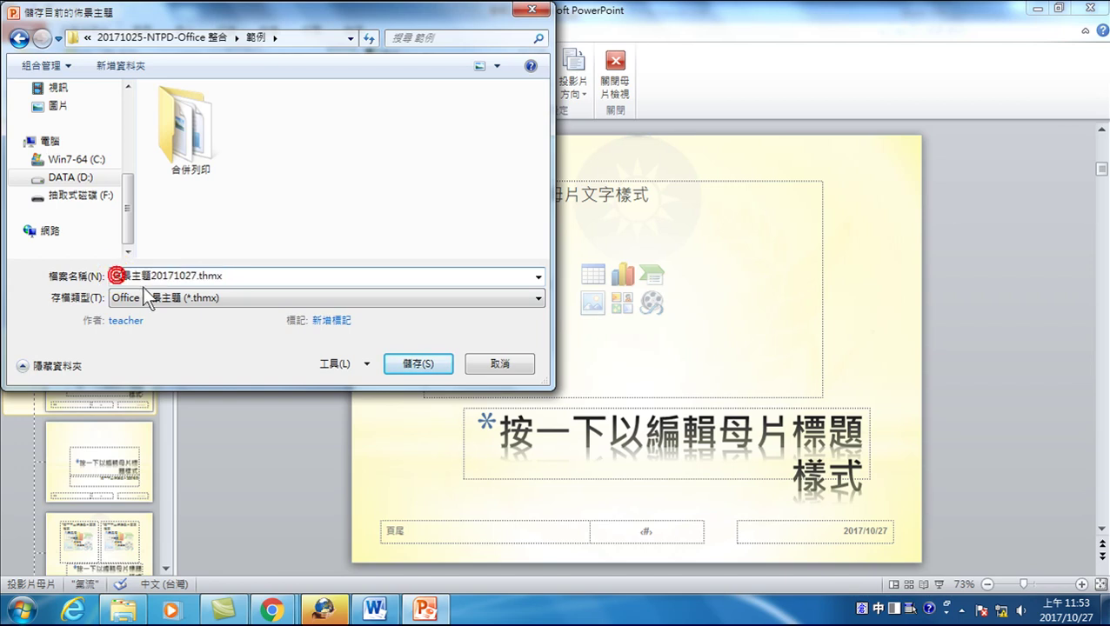
{"action": "key", "text": "shift+Right"}
{"action": "type", "text": "ppt"}
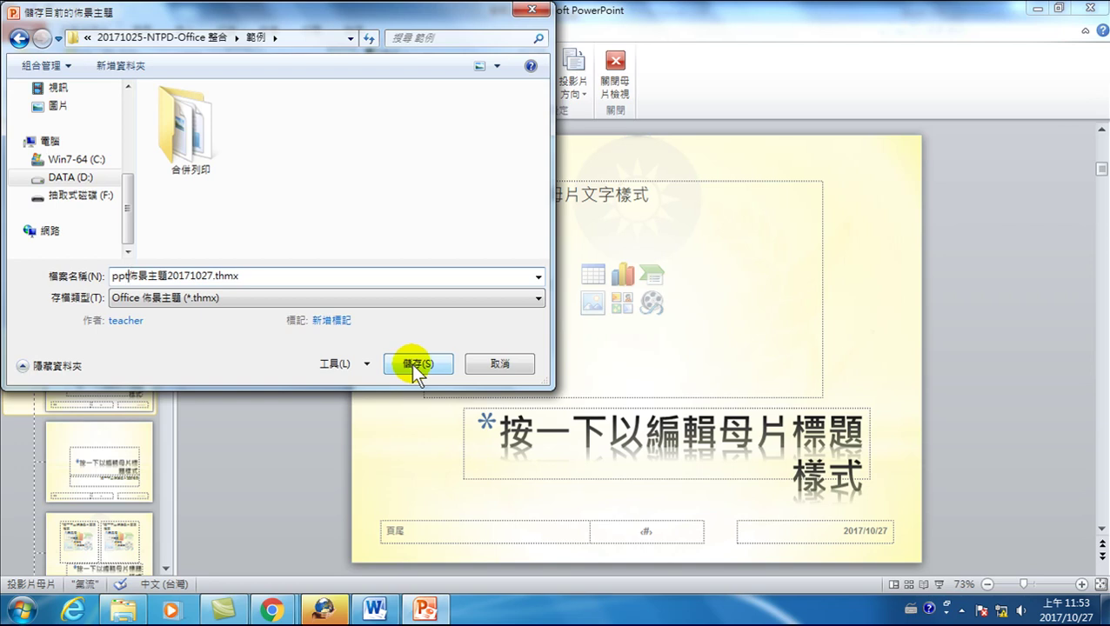
{"action": "left_click", "coordinate": [415, 363]}
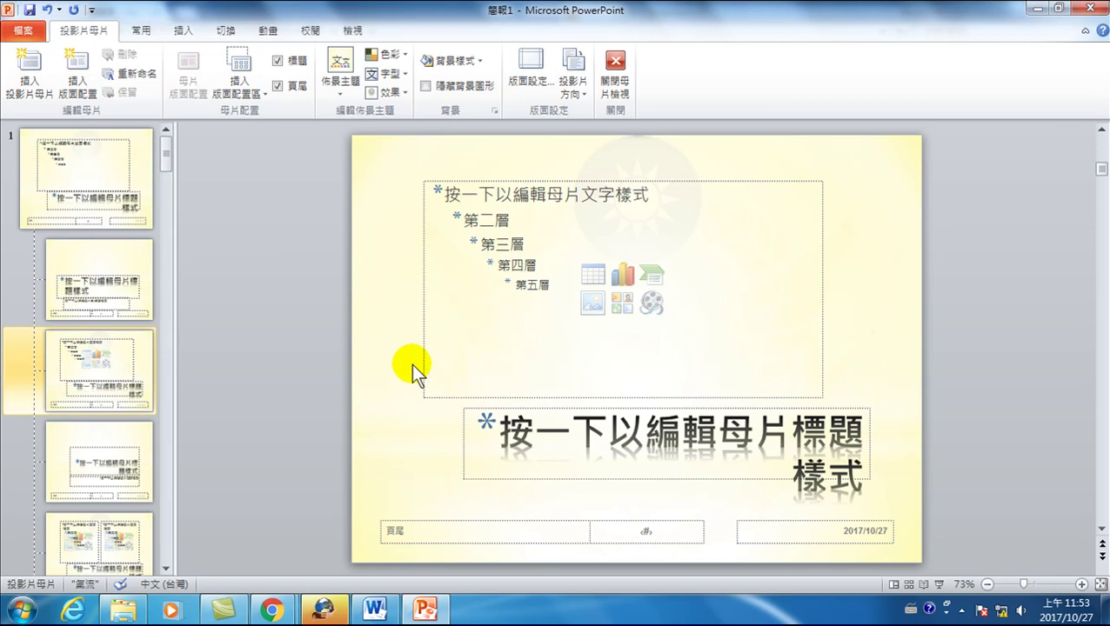
Close Master View and go to the File Info page
{"action": "left_click", "coordinate": [615, 74]}
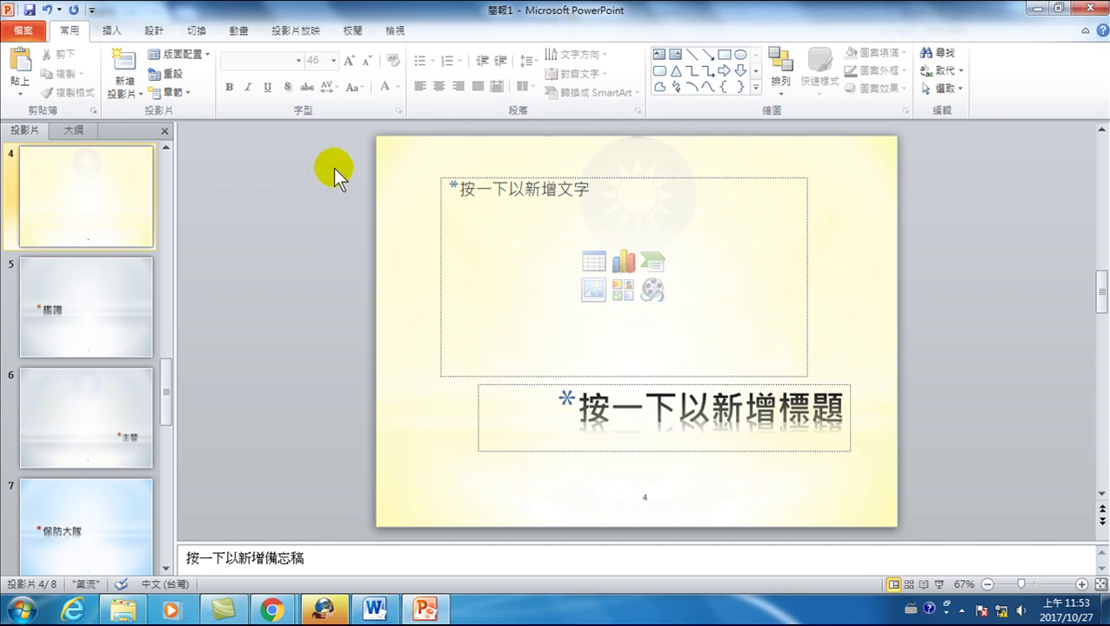
{"action": "left_click", "coordinate": [21, 34]}
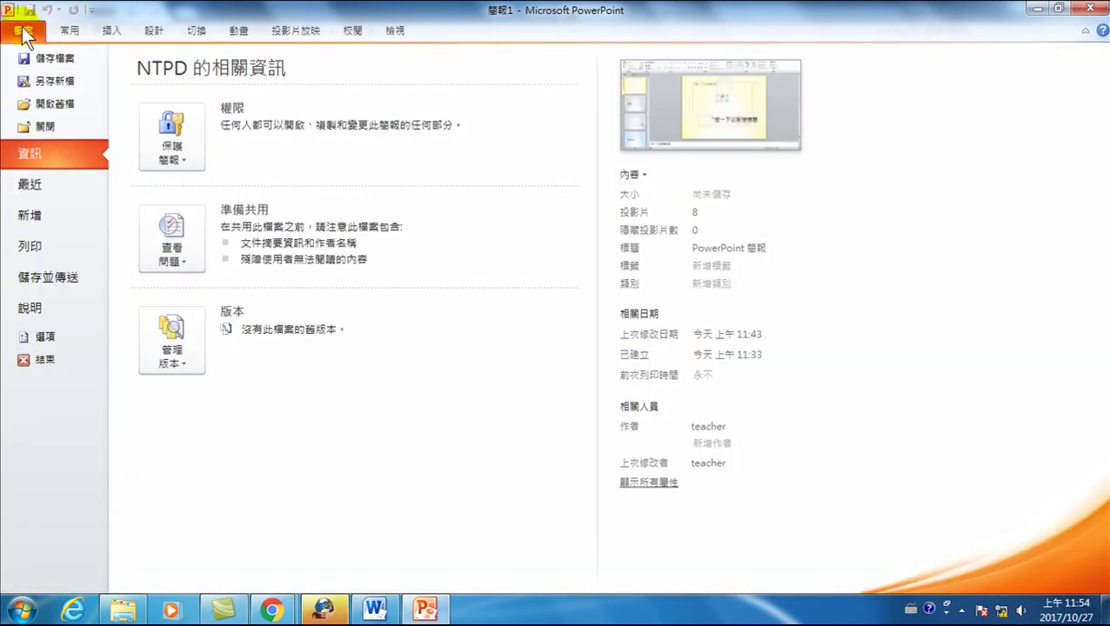
Begin Save As with the file type set to PowerPoint Template (*.potx)
{"action": "left_click", "coordinate": [48, 81]}
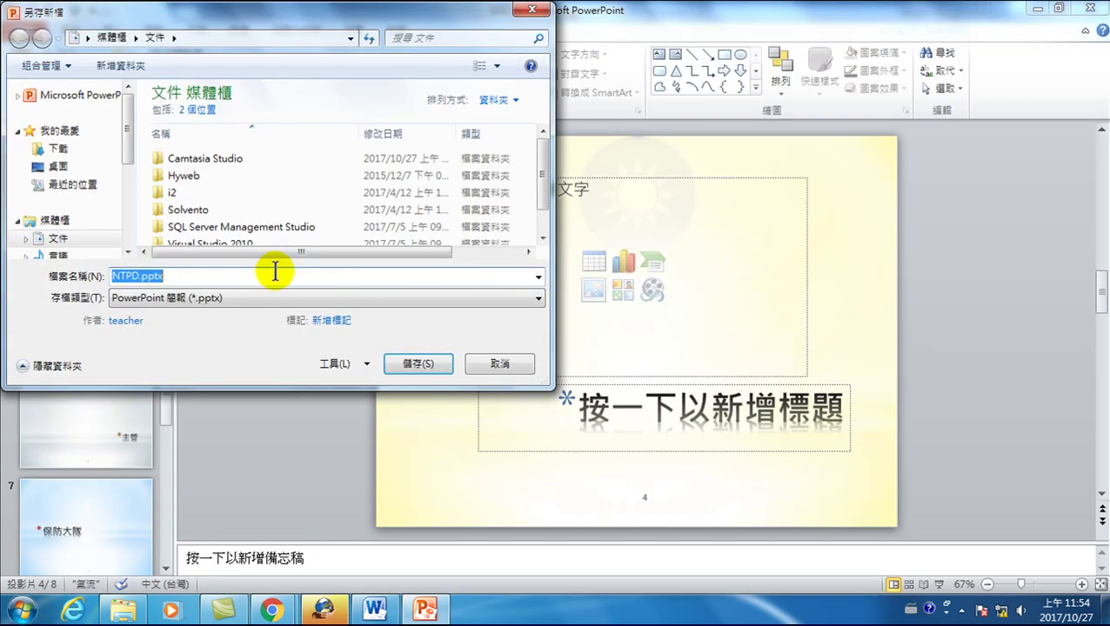
{"action": "left_click", "coordinate": [225, 296]}
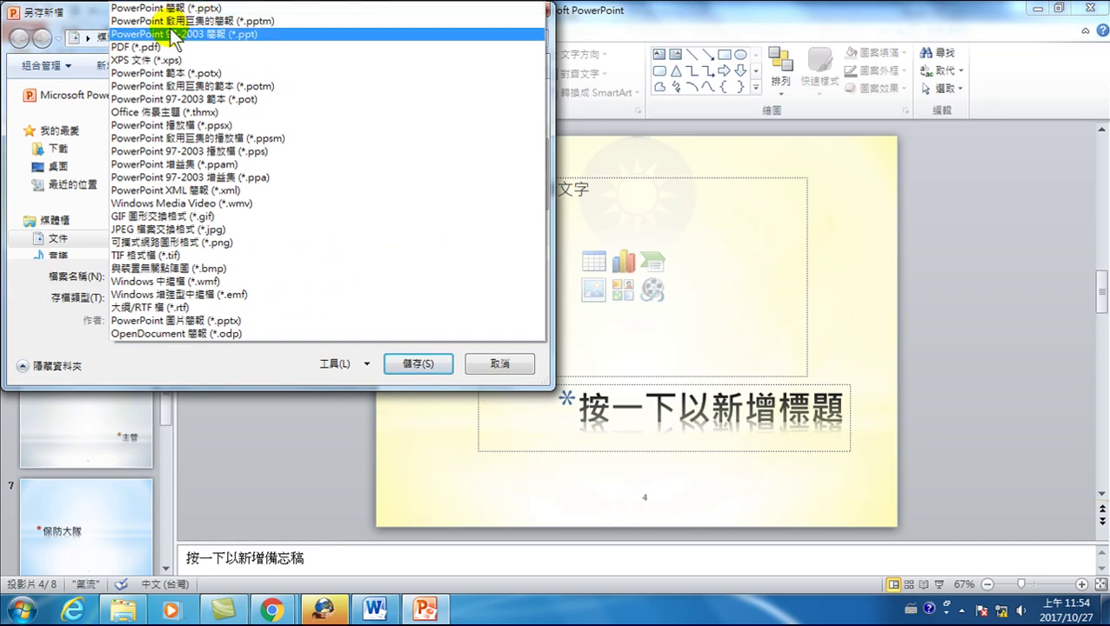
{"action": "left_click", "coordinate": [177, 77]}
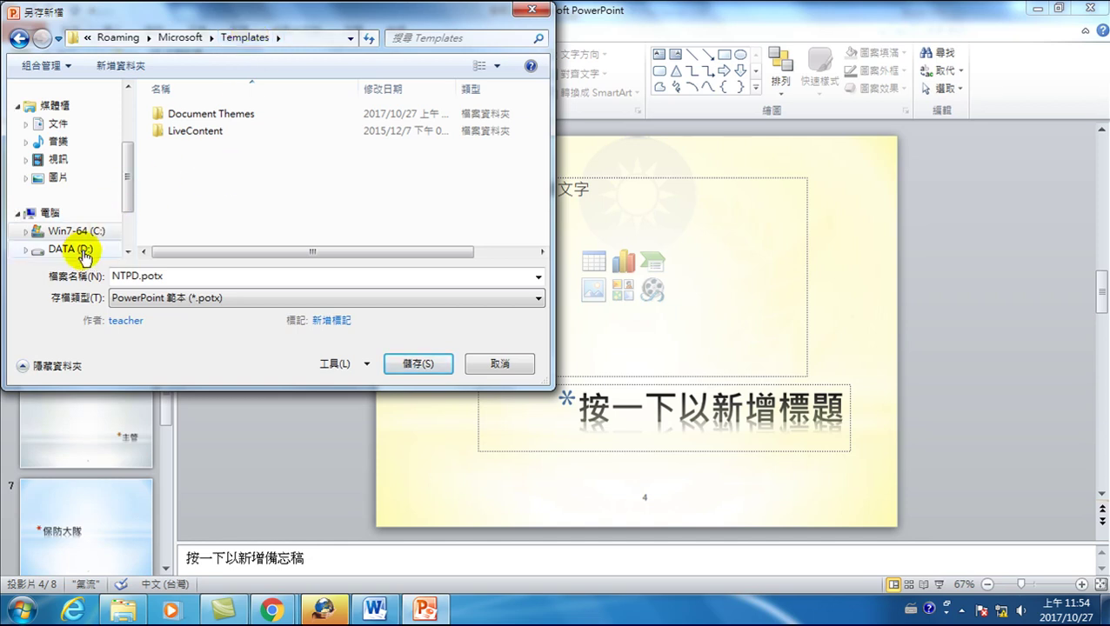
{"action": "scroll", "coordinate": [85, 226], "scroll_direction": "down", "scroll_amount": 2}
Browse the Save As dialog to D:\20171025-NTPD-Office 整合\範例
{"action": "left_click", "coordinate": [71, 178]}
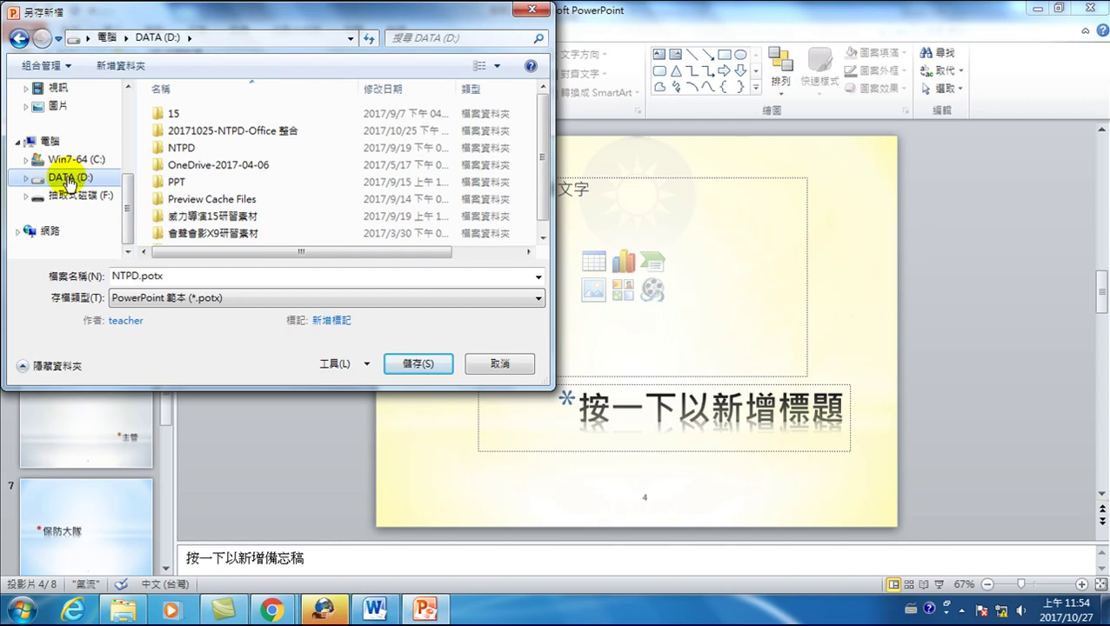
{"action": "double_click", "coordinate": [264, 132]}
{"action": "double_click", "coordinate": [177, 113]}
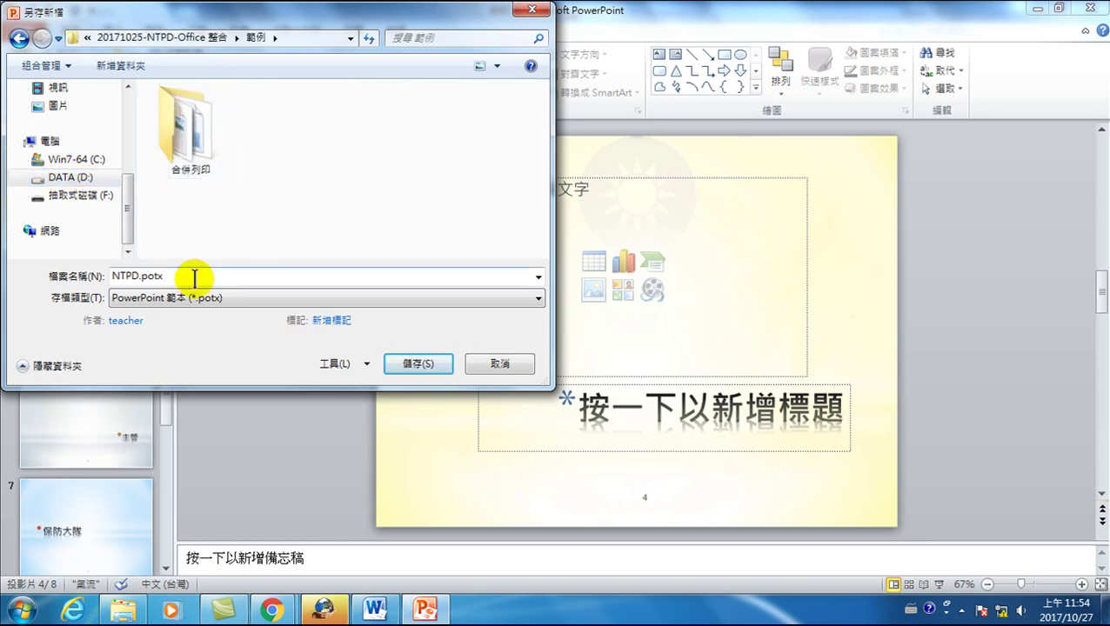
Save the template as NTPD簡報樣式.potx, then close PowerPoint
{"action": "double_click", "coordinate": [135, 275]}
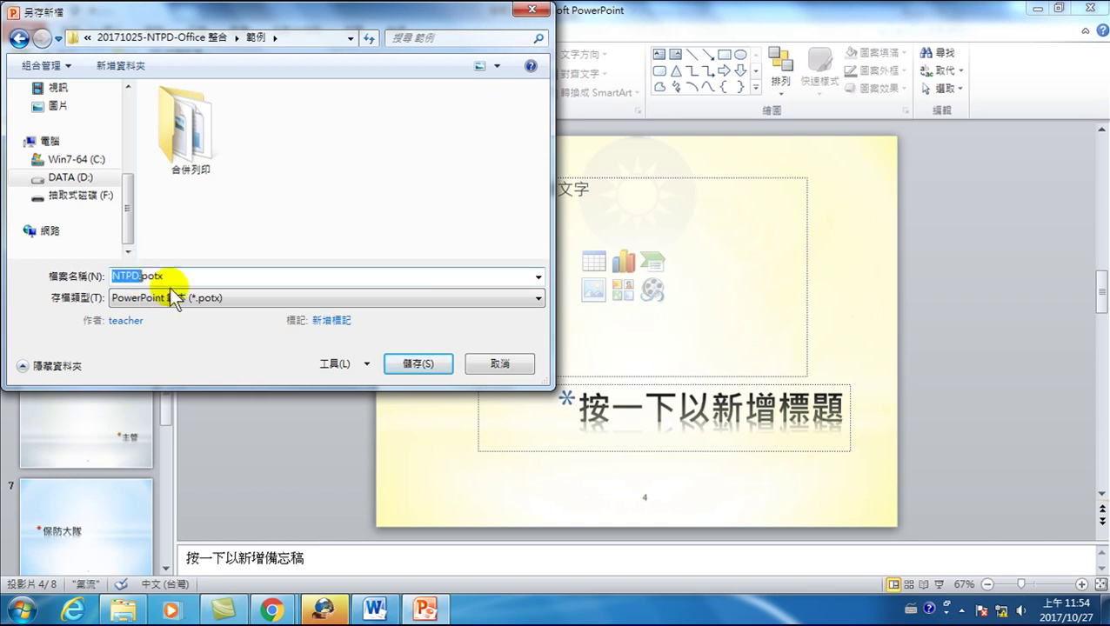
{"action": "left_click", "coordinate": [133, 273]}
{"action": "key", "text": "ctrl+space"}
{"action": "type", "text": "樣"}
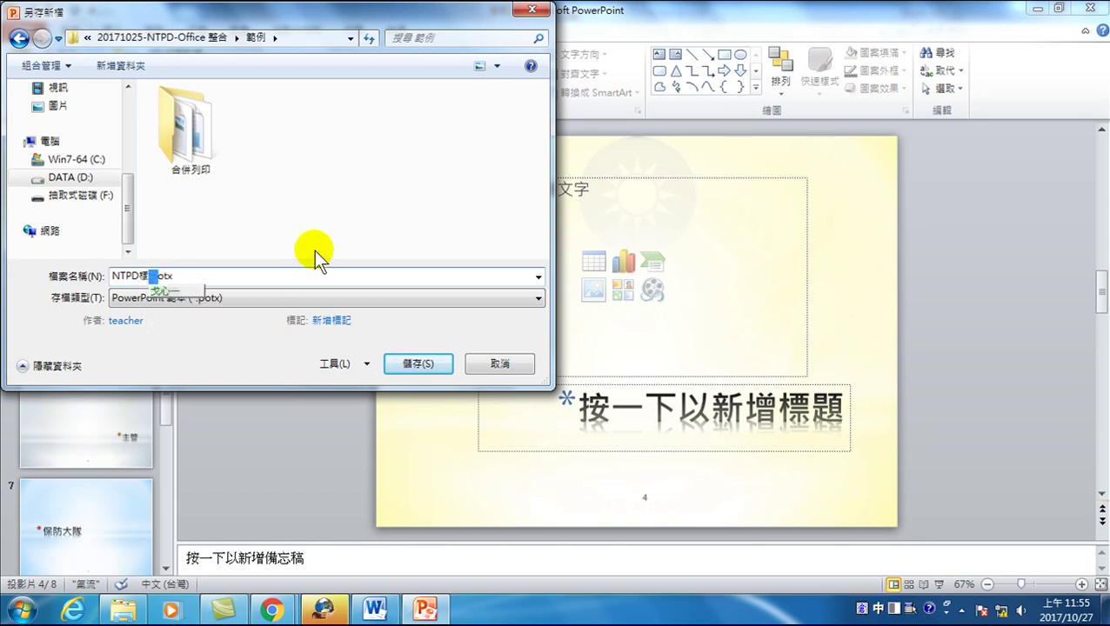
{"action": "key", "text": "space"}
{"action": "key", "text": "Return"}
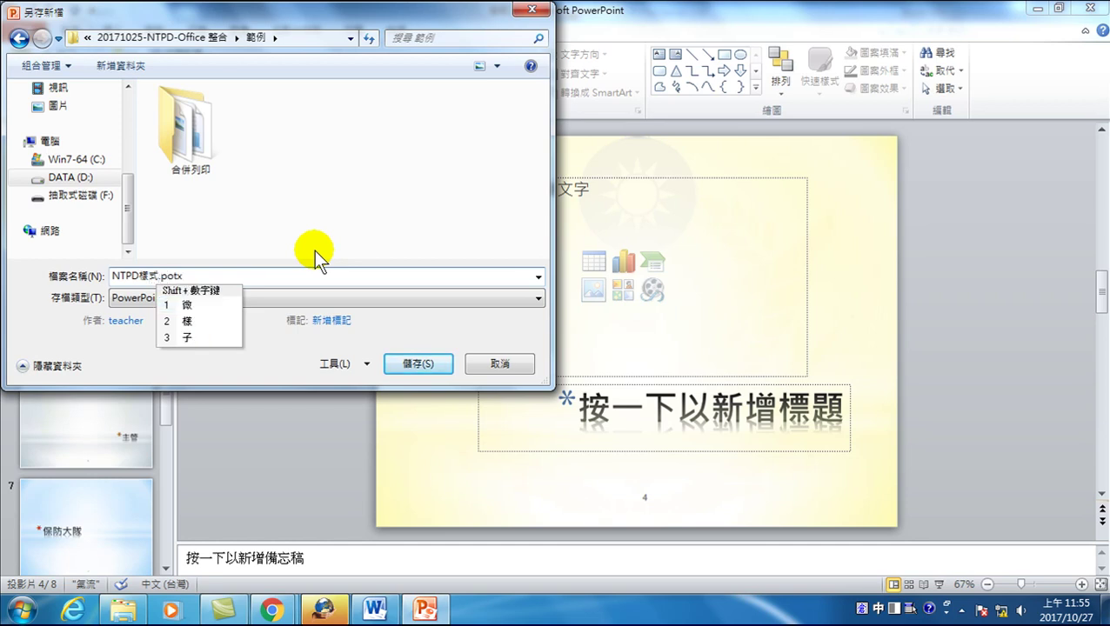
{"action": "key", "text": "Left"}
{"action": "type", "text": "w"}
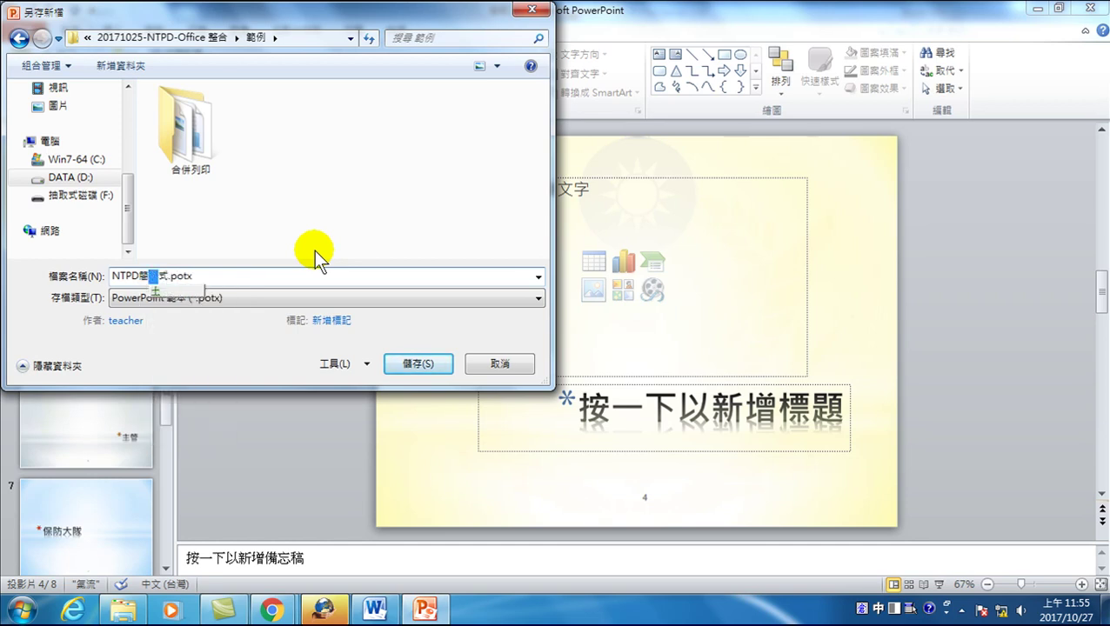
{"action": "type", "text": "u;4"}
{"action": "key", "text": "Down"}
{"action": "key", "text": "Return"}
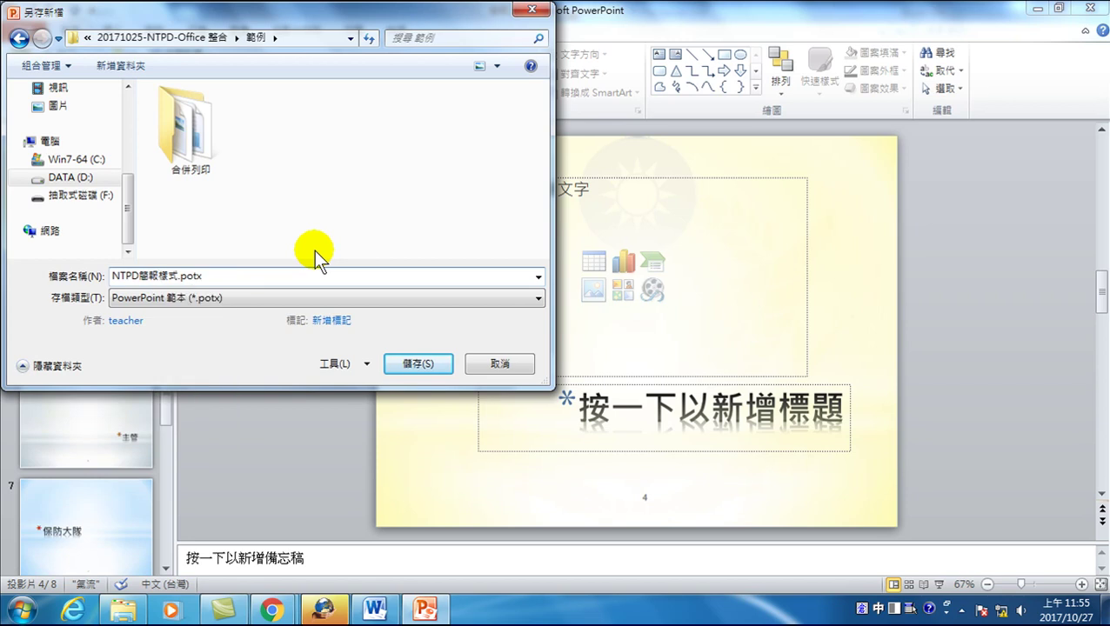
{"action": "left_click", "coordinate": [442, 363]}
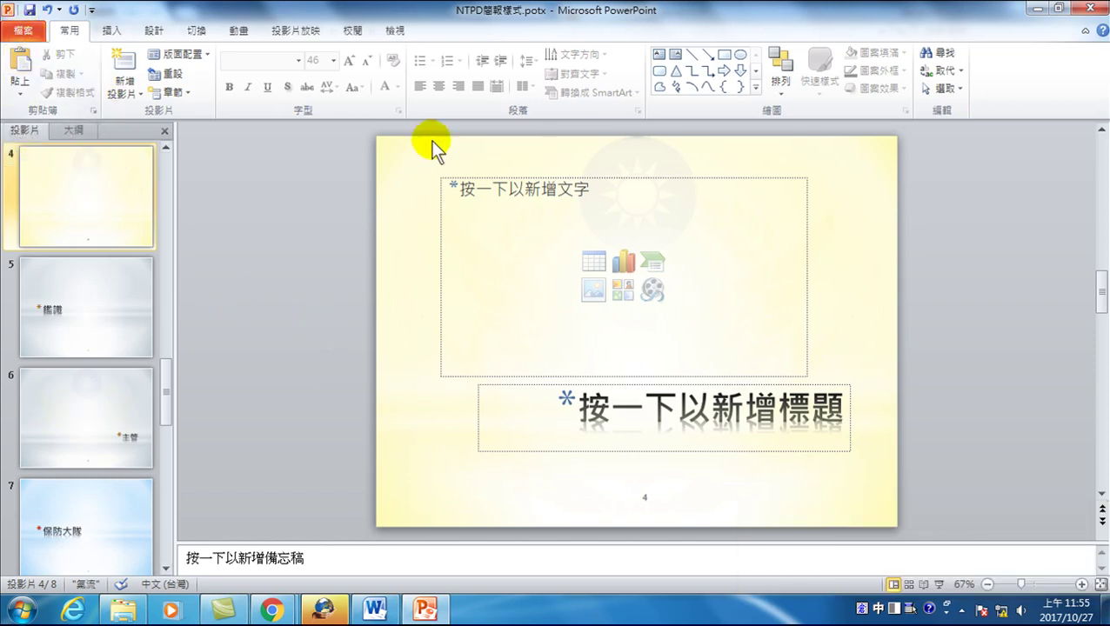
{"action": "left_click", "coordinate": [1091, 7]}
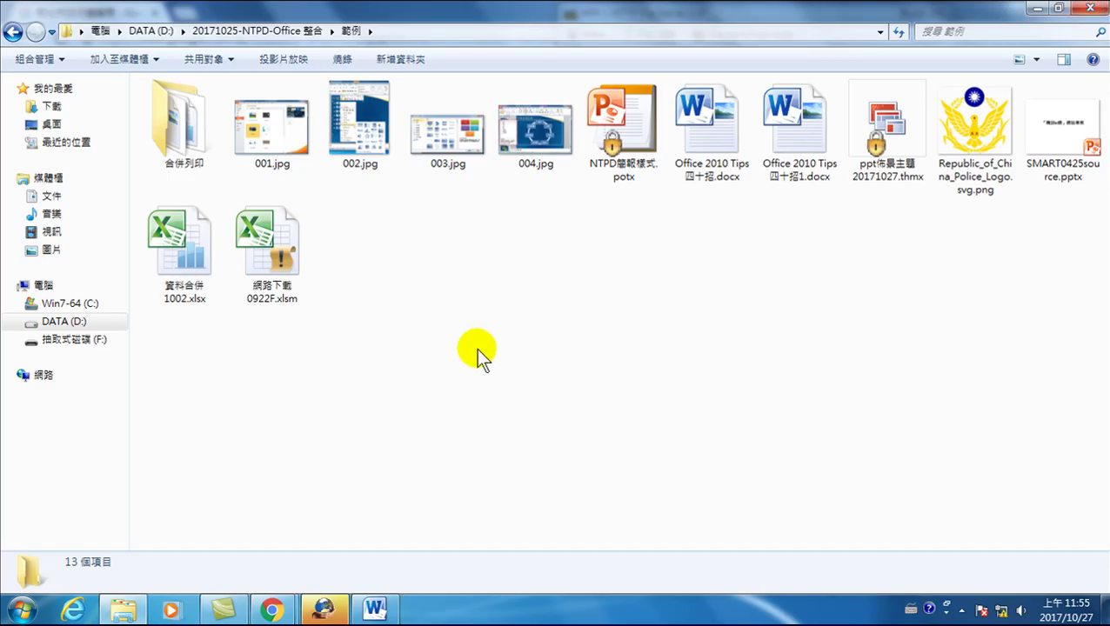